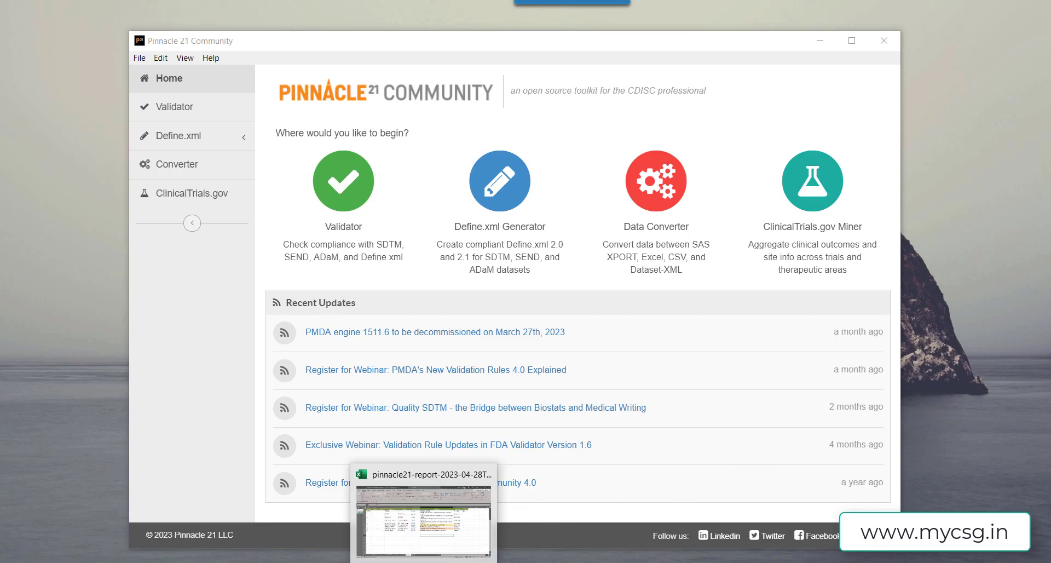
# Step: Bring up the earlier pinnacle21 report's Details sheet showing the SD0040 and SD1043 Consistency issues
pyautogui.click(409, 512)
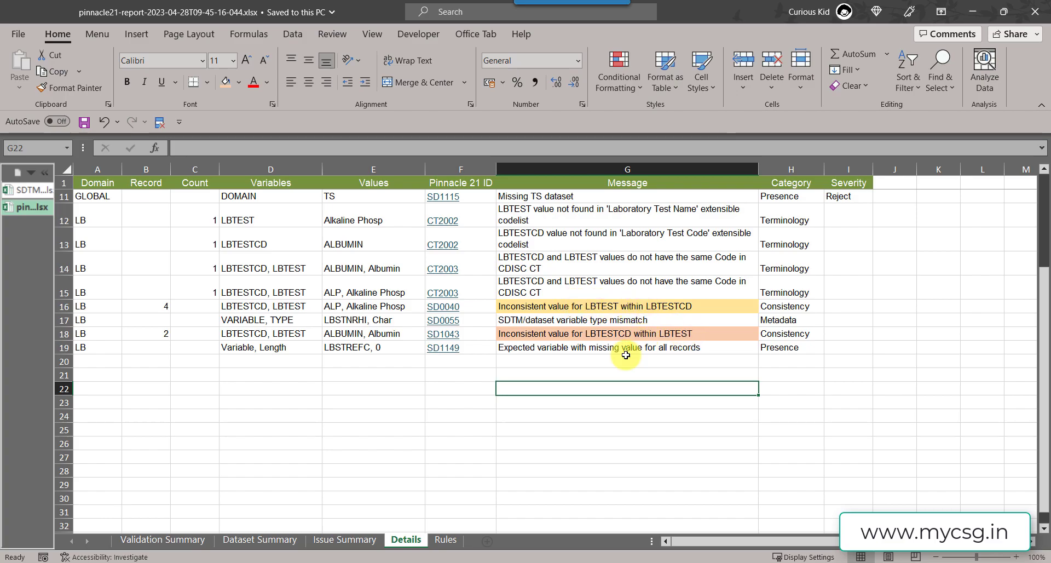
# Step: In SDTM_P21.xlsx's LB data, compare ALB/Albumin rows with the ALP rows, including 'Alkaline Phosp' in F5
pyautogui.click(24, 188)
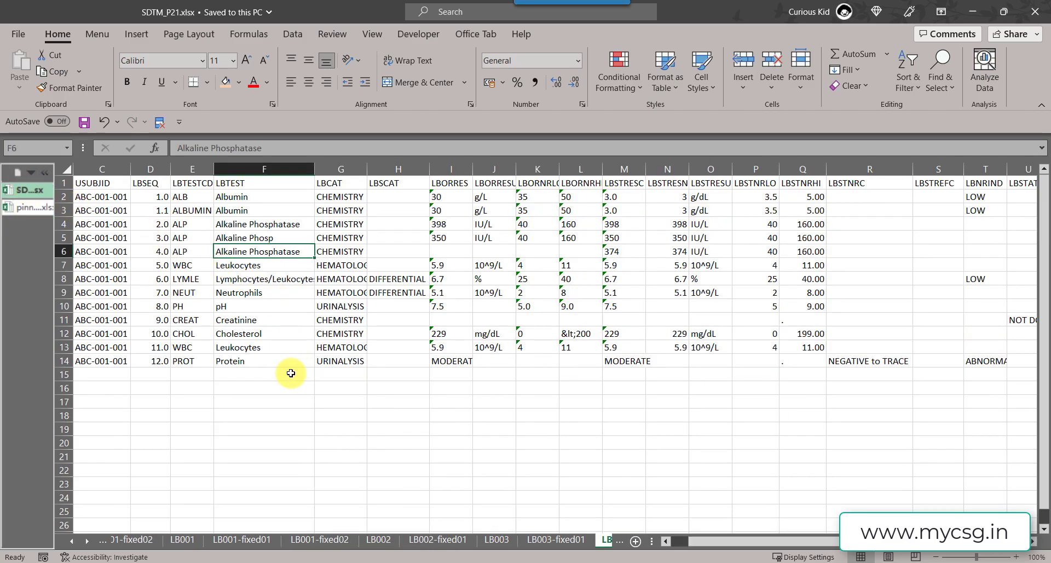
pyautogui.click(186, 198)
pyautogui.moveTo(250, 202); pyautogui.dragTo(238, 214)
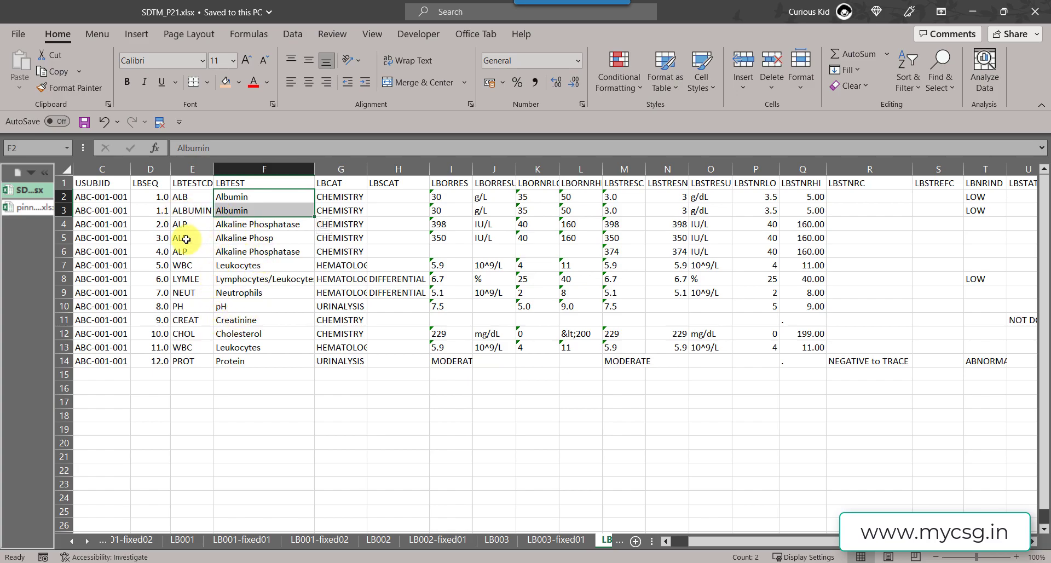
pyautogui.click(240, 239)
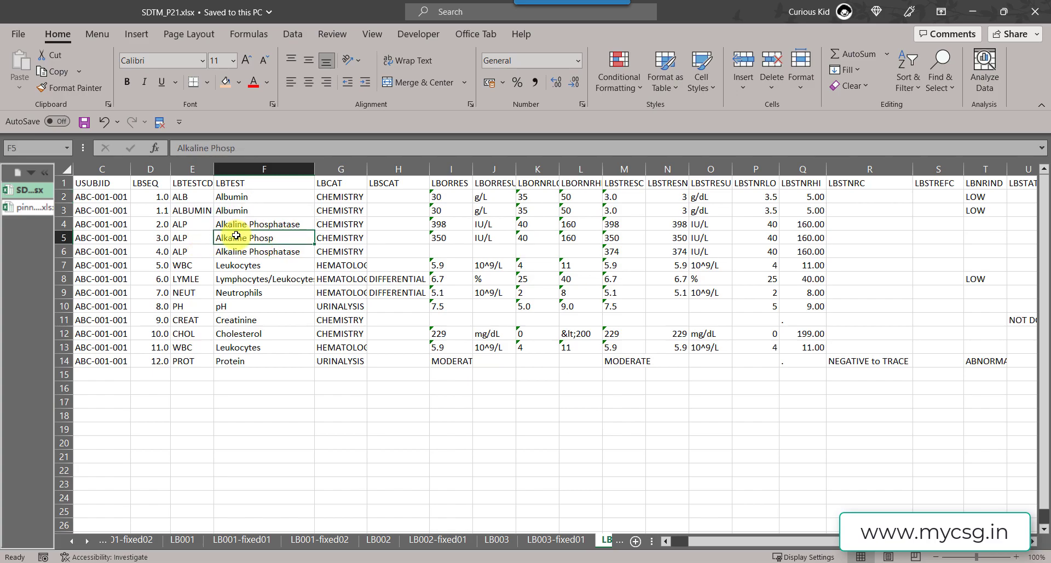
pyautogui.moveTo(230, 196); pyautogui.dragTo(231, 208)
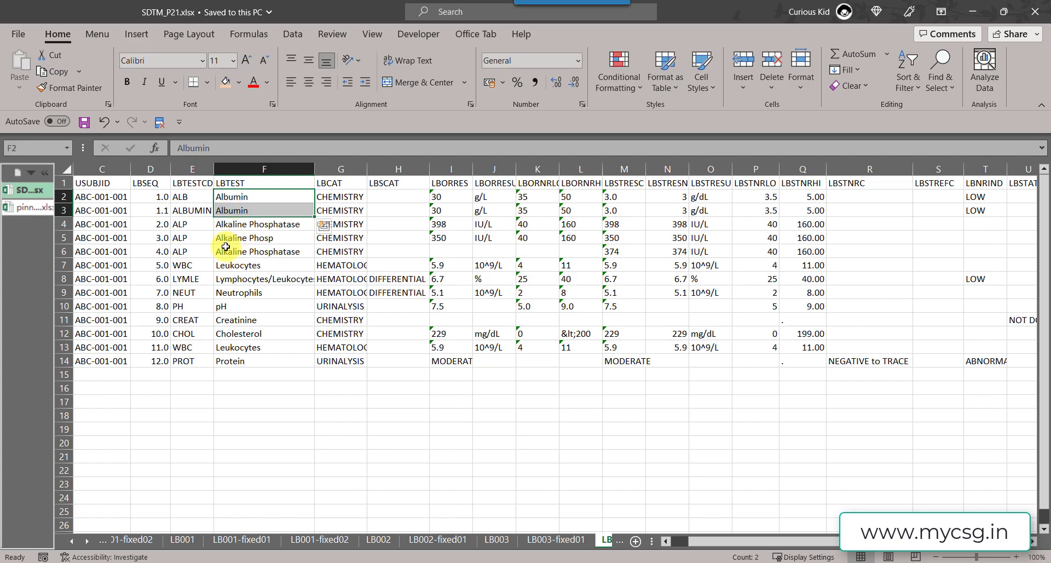
pyautogui.moveTo(180, 225); pyautogui.dragTo(183, 249)
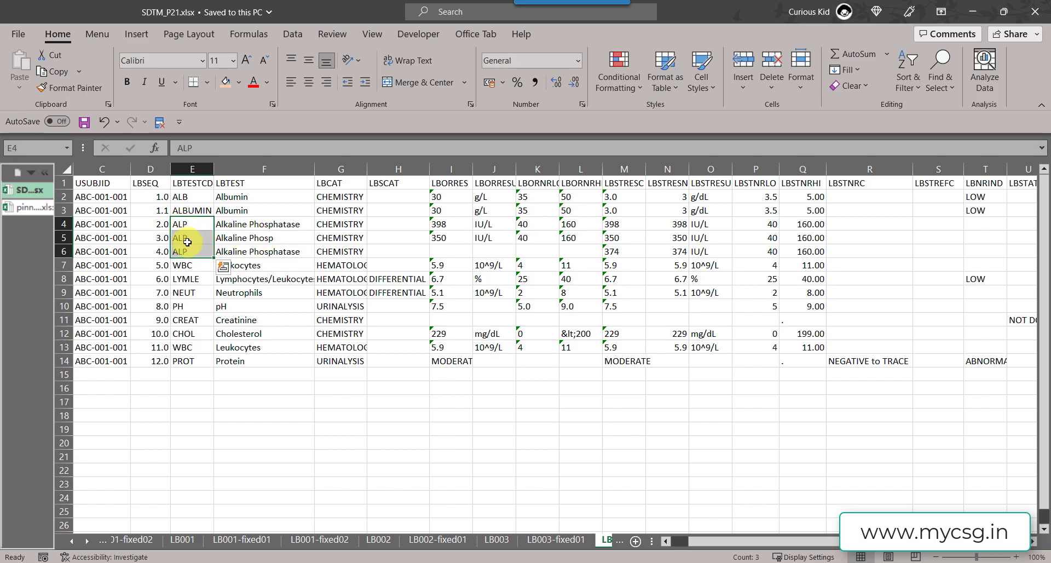
pyautogui.click(319, 396)
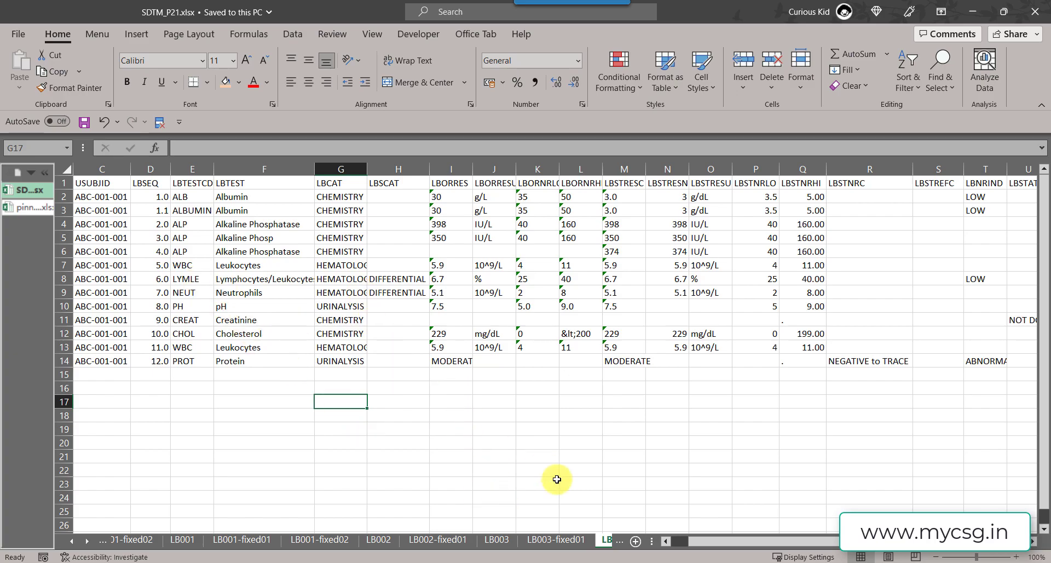
# Step: Run Import_for_p21_SDTM.sas to import sheet LB004 of SDTM_P21.xlsx
pyautogui.click(709, 559)
pyautogui.click(442, 311)
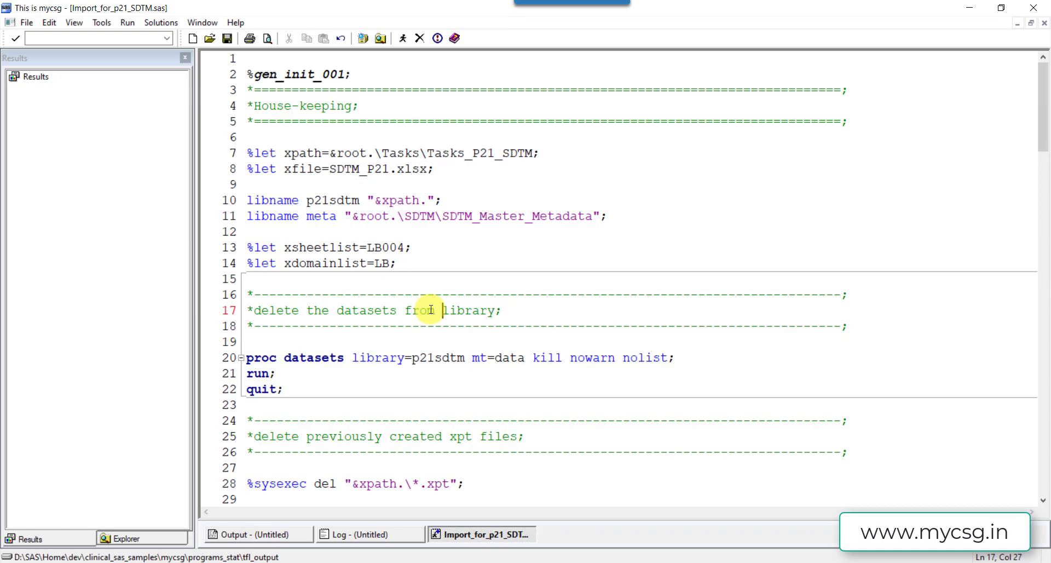
pyautogui.press('F8')
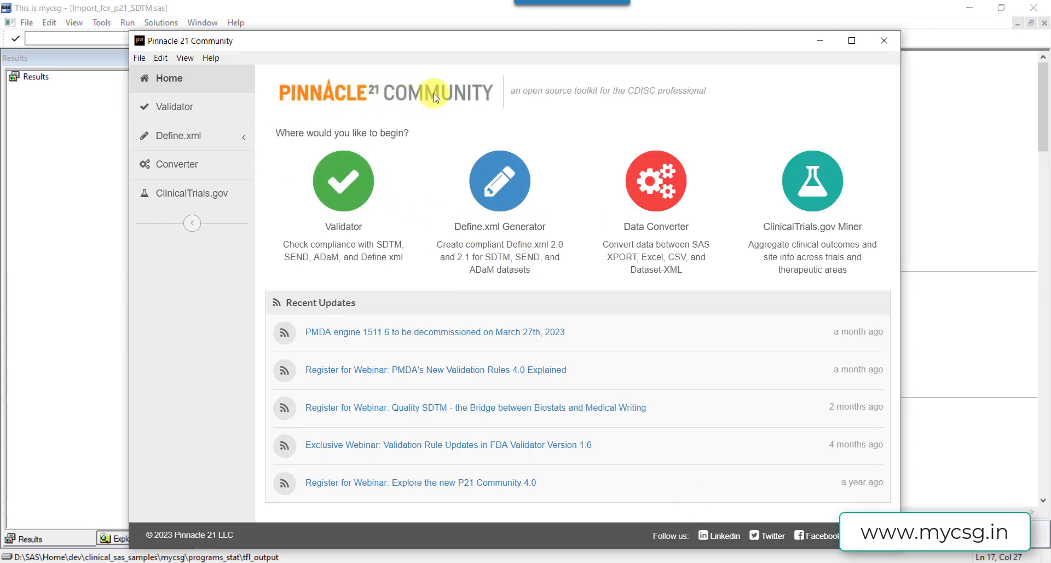
# Step: Validate LB.xpt in the Validator against SDTM-IG 3.3 (FDA) and open the 17-message report
pyautogui.click(336, 190)
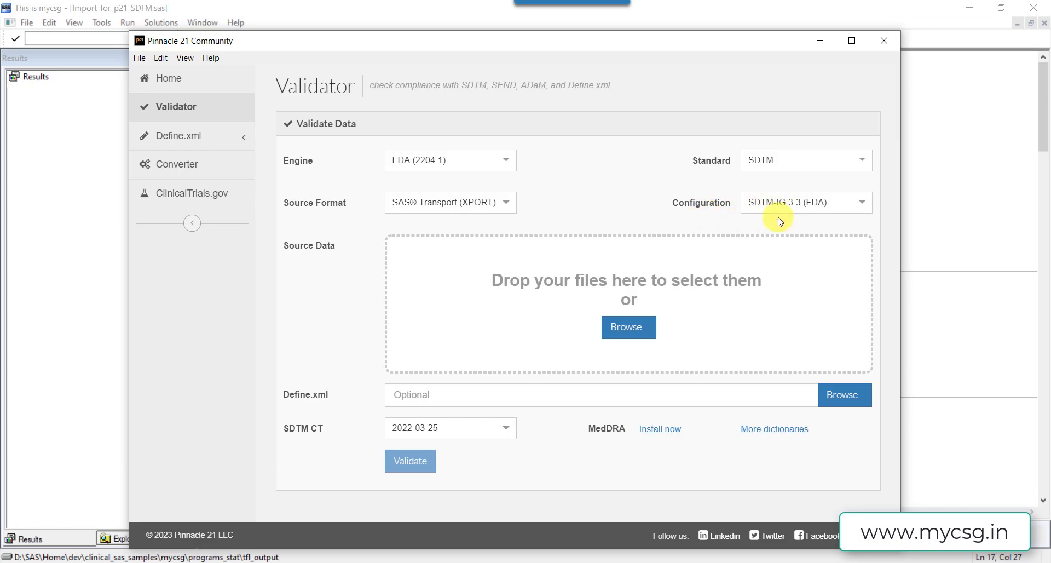
pyautogui.click(638, 332)
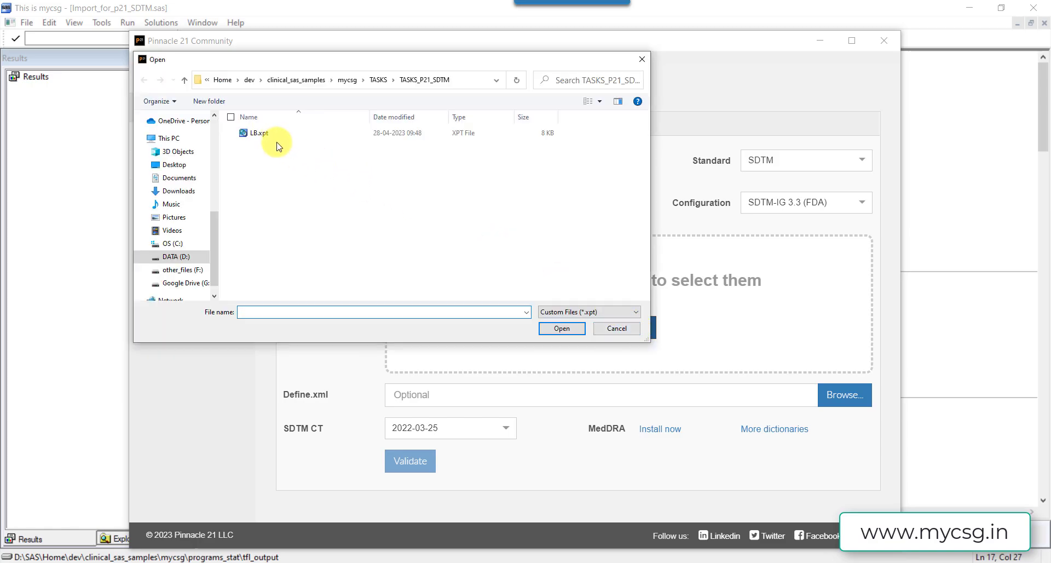
pyautogui.click(258, 133)
pyautogui.click(562, 328)
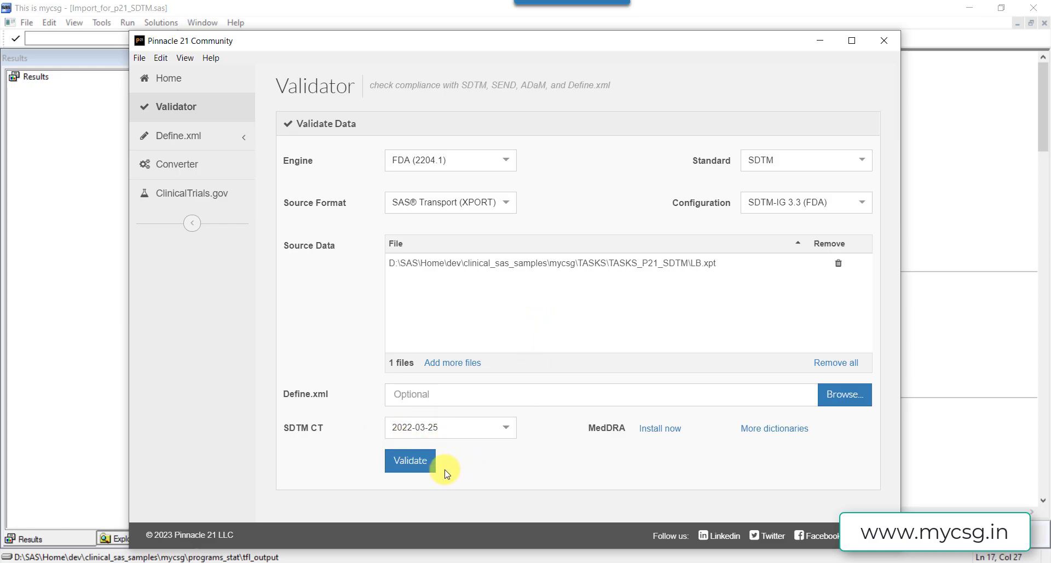
pyautogui.click(424, 463)
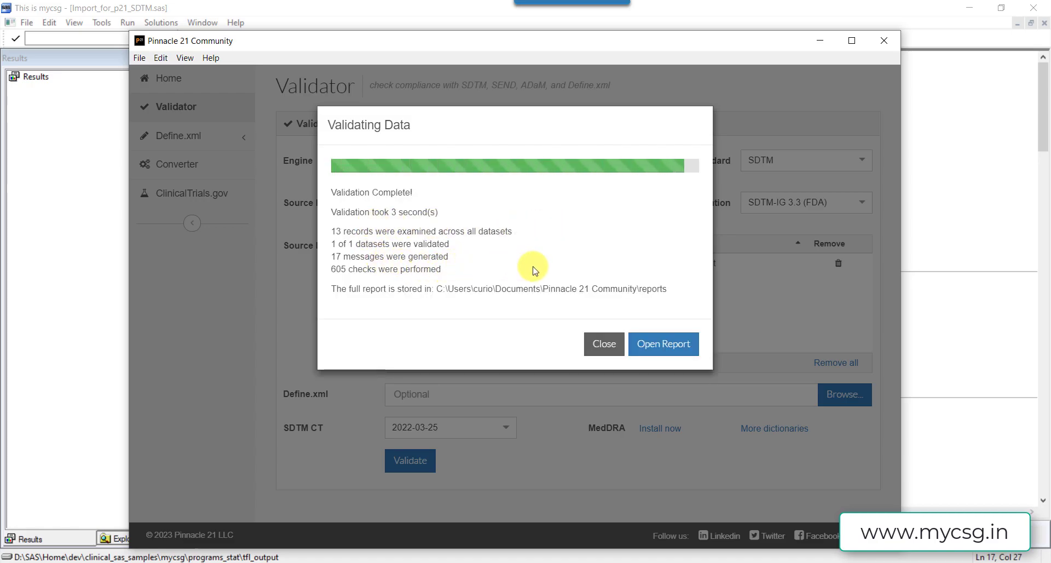
pyautogui.click(662, 343)
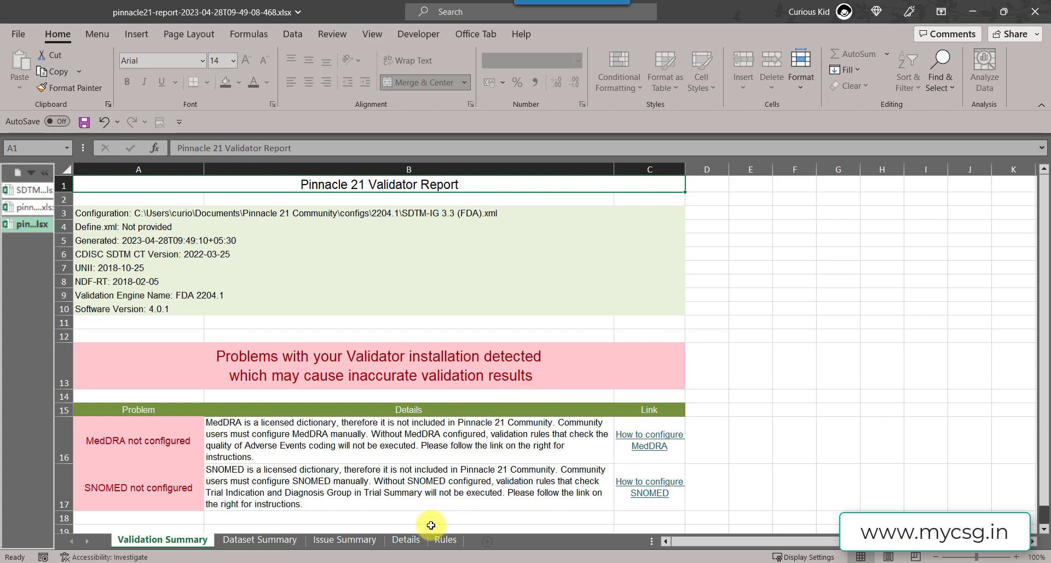
# Step: On the new report's Details sheet, read the LBTEST and LBTESTCD inconsistency messages in G16 and G18
pyautogui.click(406, 539)
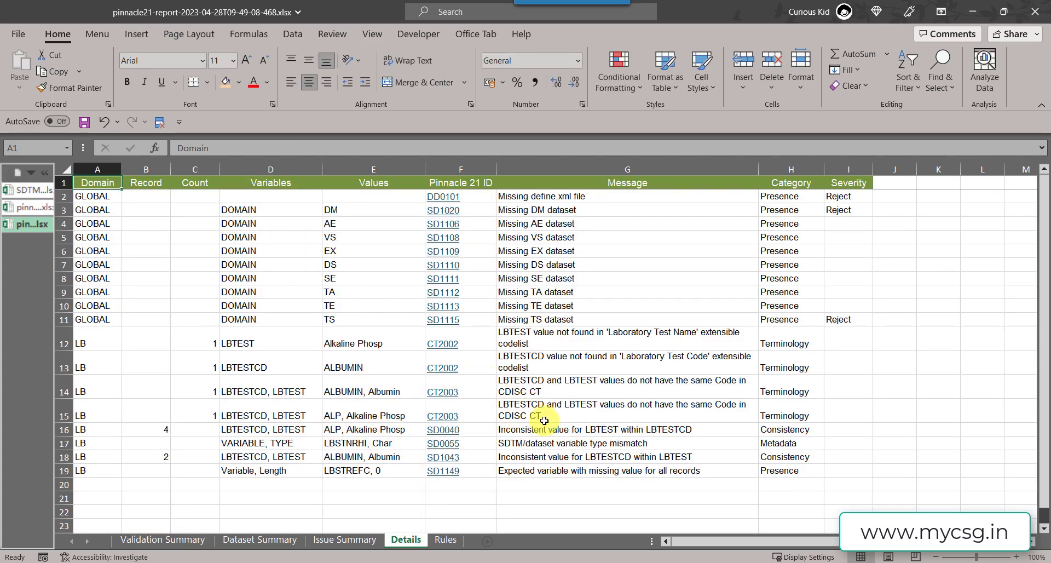
pyautogui.scroll(-1, 545, 420)
pyautogui.click(509, 388)
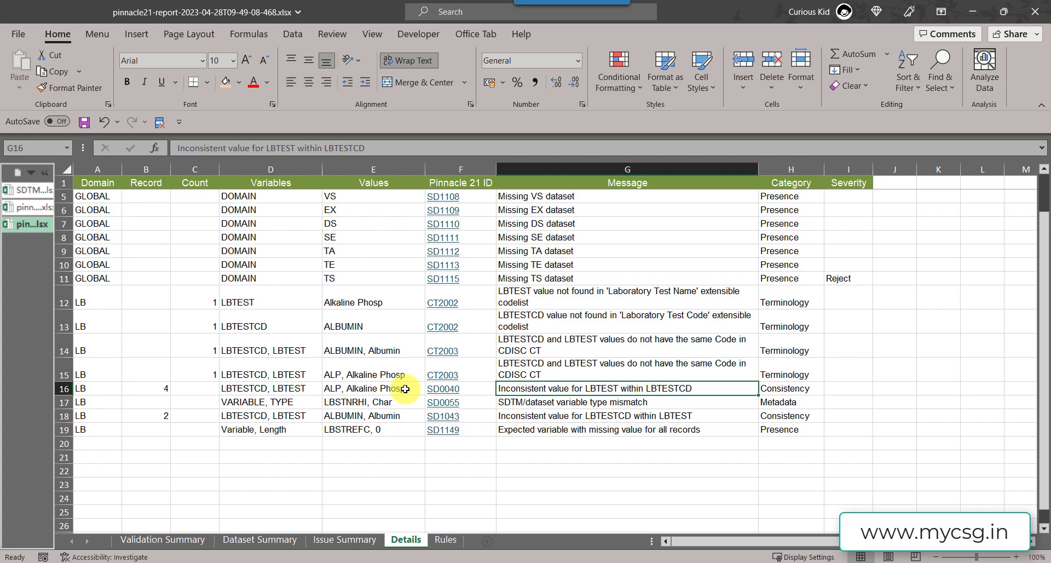
pyautogui.click(525, 416)
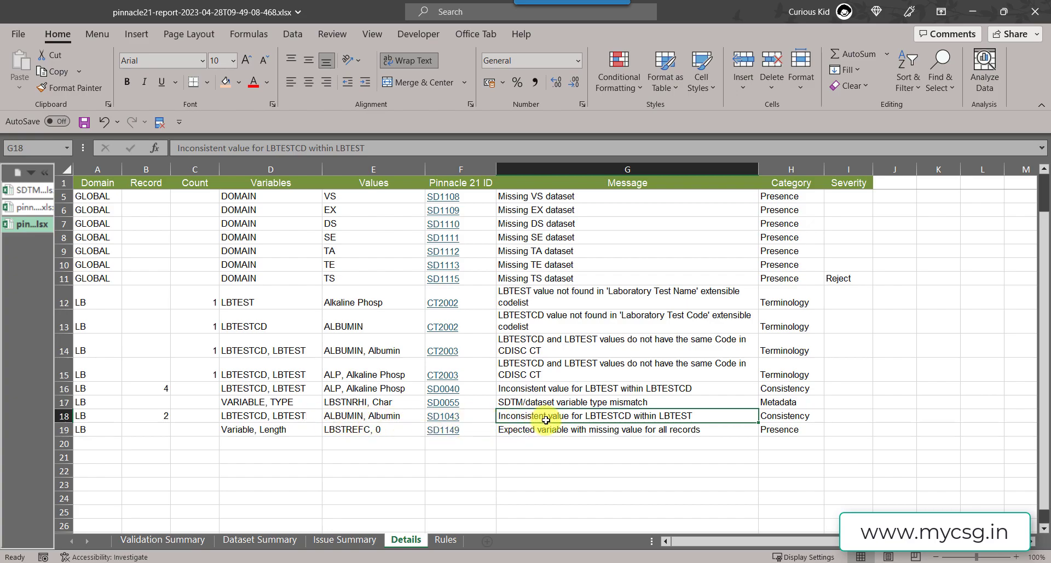
# Step: Review sheet LB004-fixed01: ALB rows read Albumin and F5 reads Alkaline Phosphatase
pyautogui.click(31, 189)
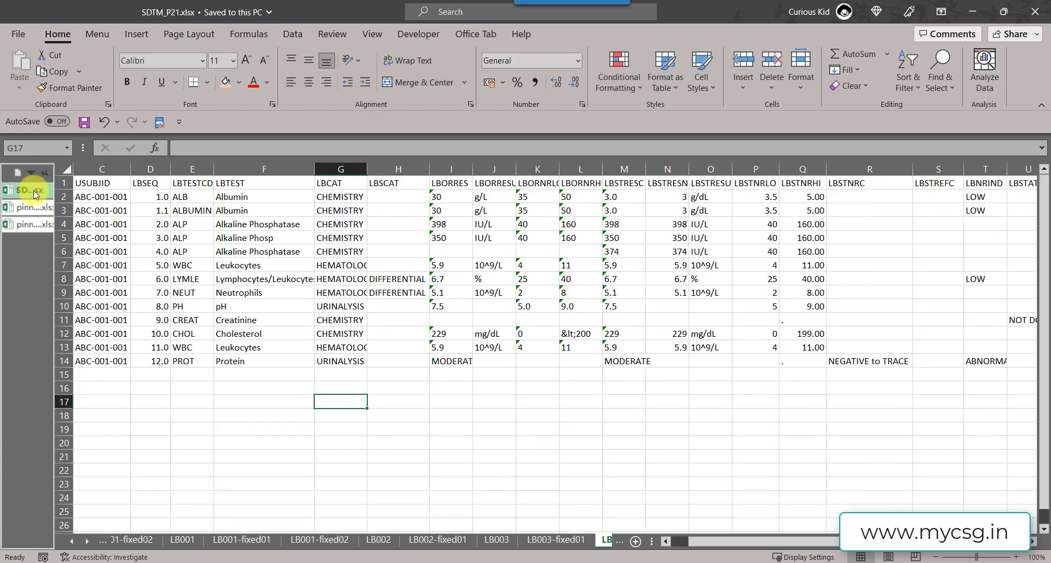
pyautogui.click(609, 546)
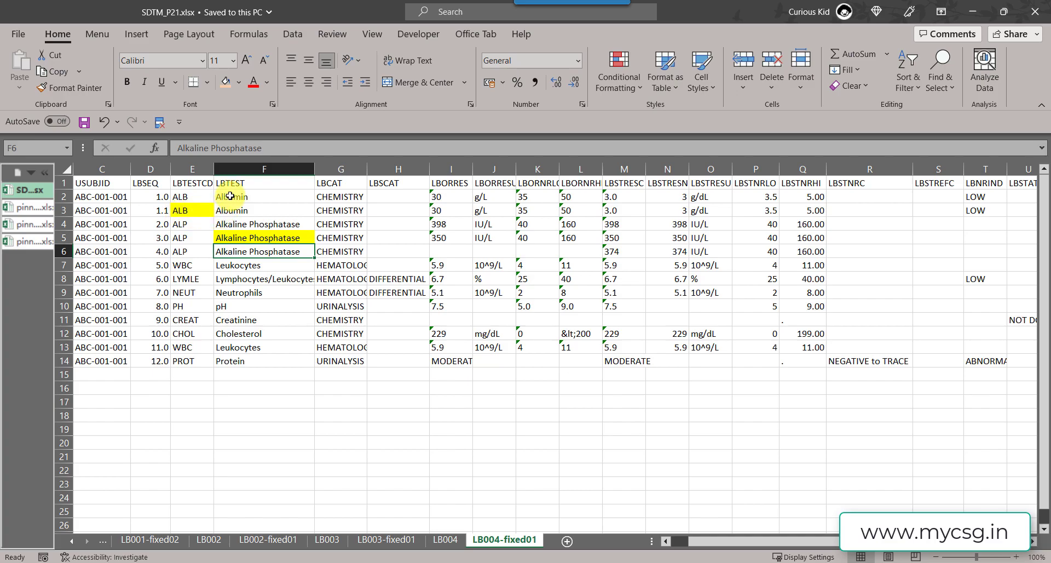
pyautogui.moveTo(221, 196); pyautogui.dragTo(219, 211)
pyautogui.keyDown('shift'); pyautogui.click(190, 210); pyautogui.keyUp('shift')
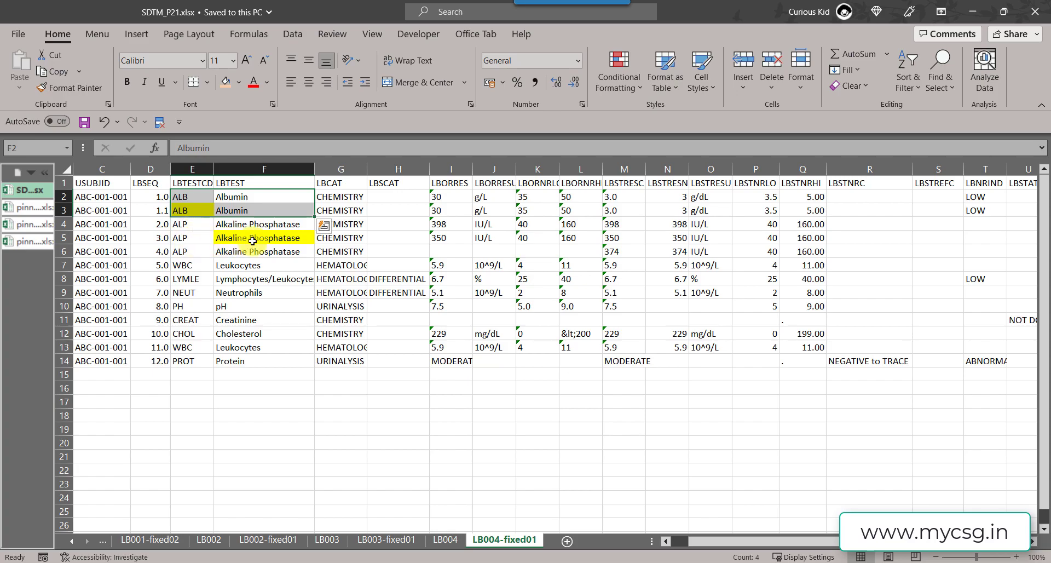
pyautogui.click(293, 239)
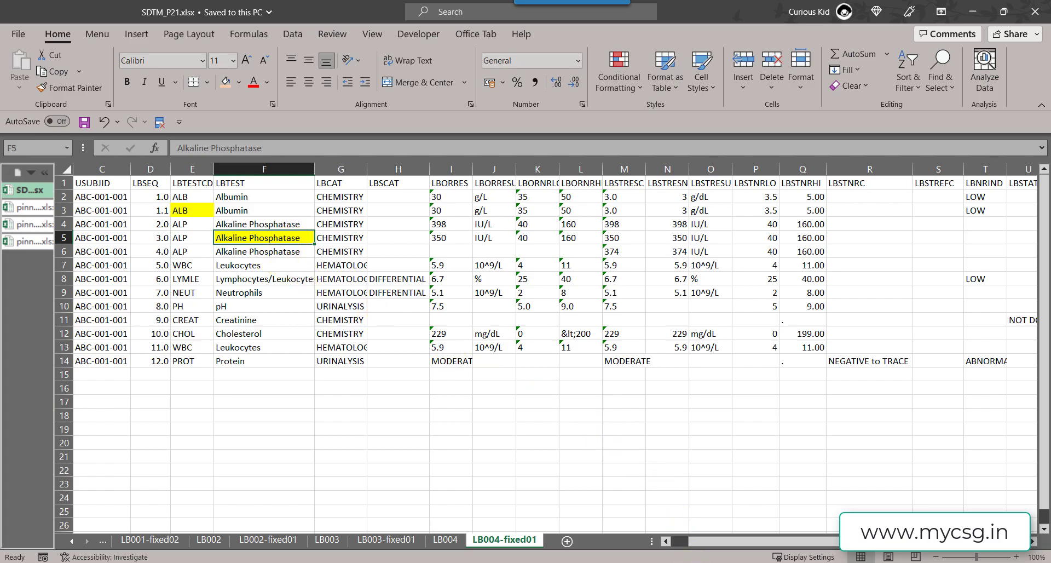
# Step: Run the SAS import program with xsheetlist set to sheet LB004-fixed01
pyautogui.click(696, 510)
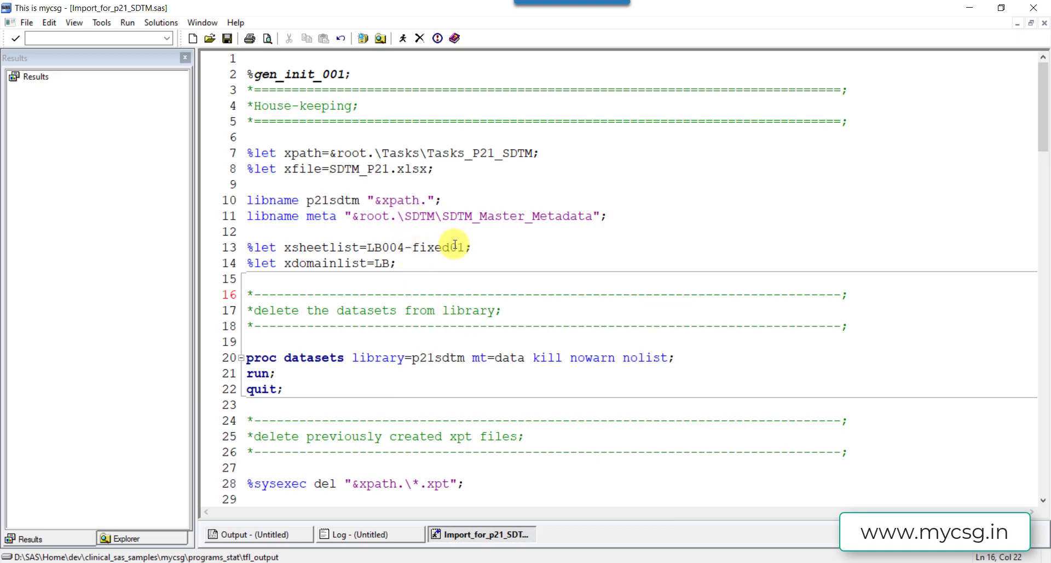
pyautogui.click(441, 264)
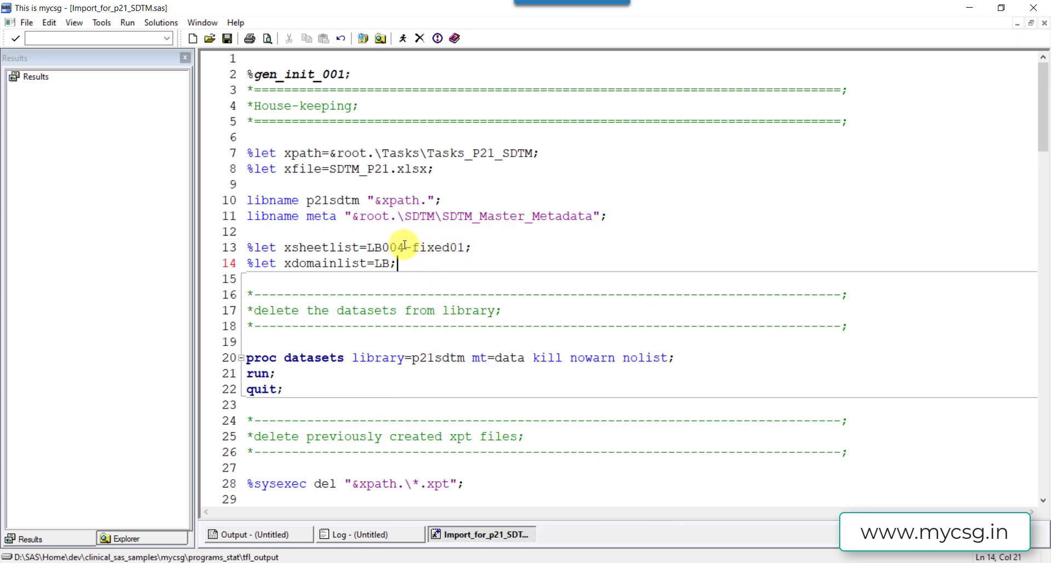
pyautogui.moveTo(405, 247); pyautogui.dragTo(466, 248)
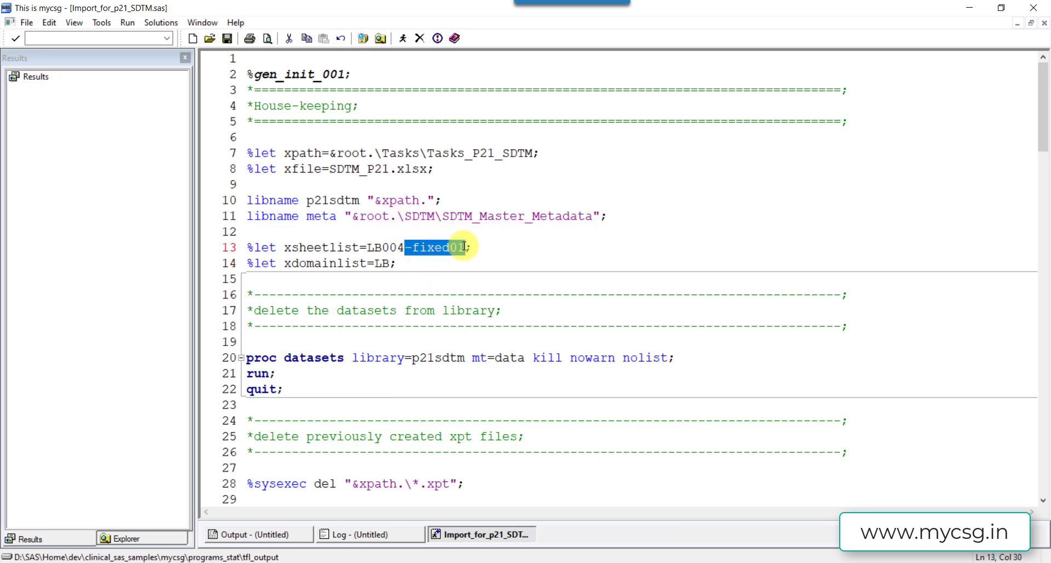
pyautogui.click(430, 261)
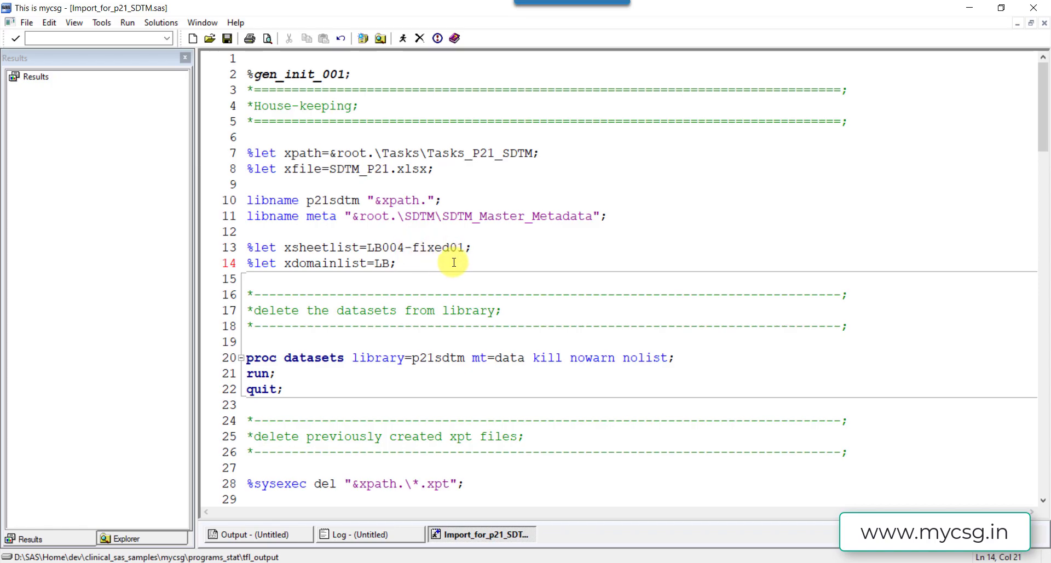
pyautogui.press('F3')
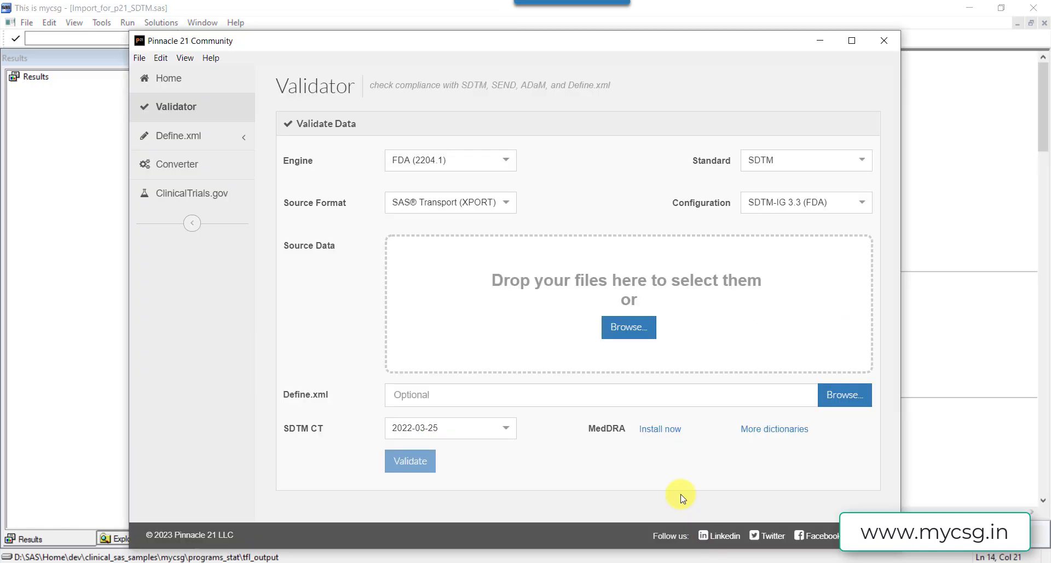
# Step: Re-validate LB.xpt and open the report with 12 messages across 13 records
pyautogui.click(619, 331)
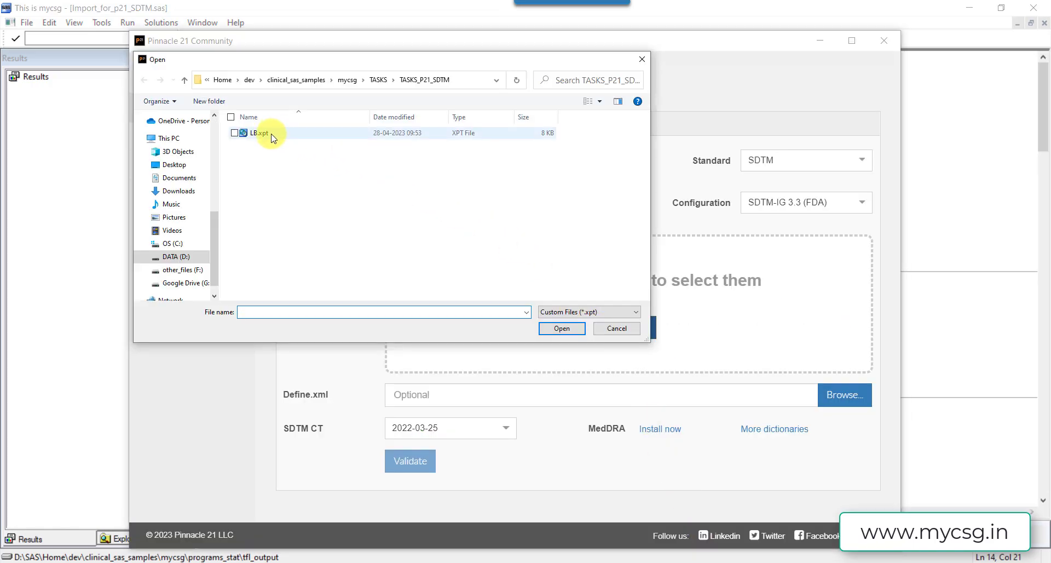
pyautogui.click(263, 133)
pyautogui.click(561, 329)
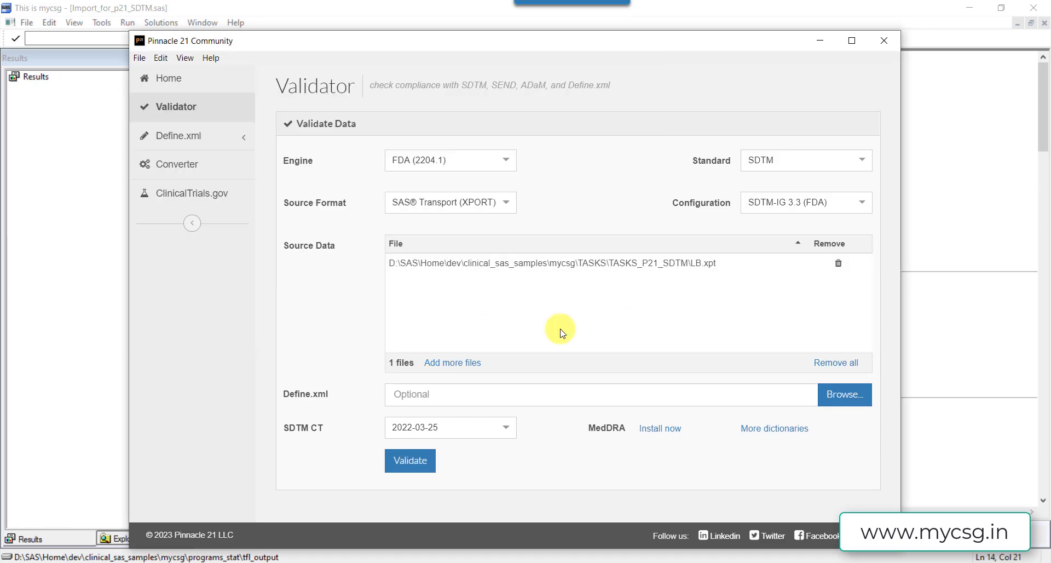
pyautogui.click(422, 474)
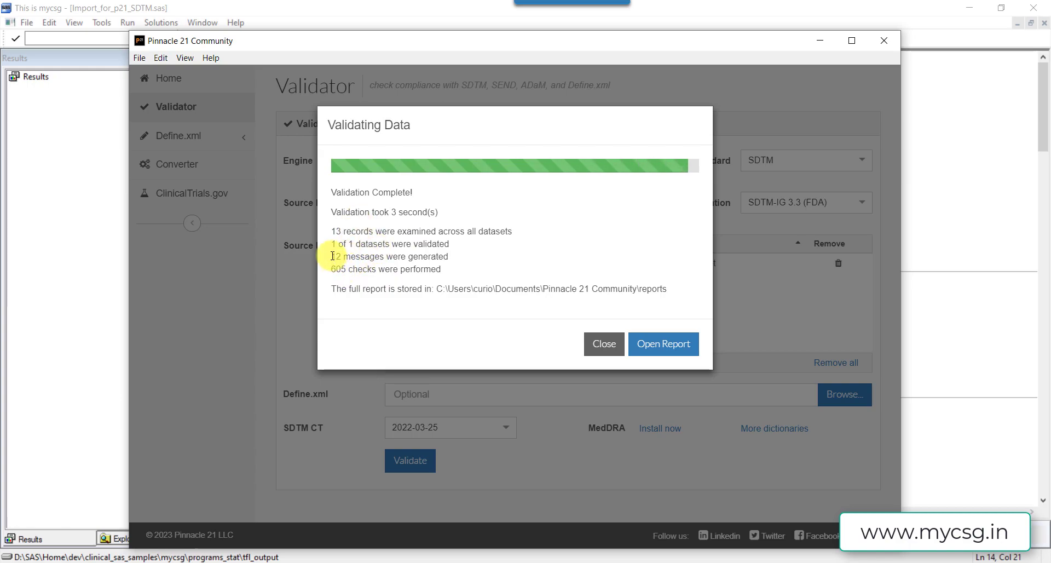
pyautogui.moveTo(330, 256); pyautogui.dragTo(465, 260)
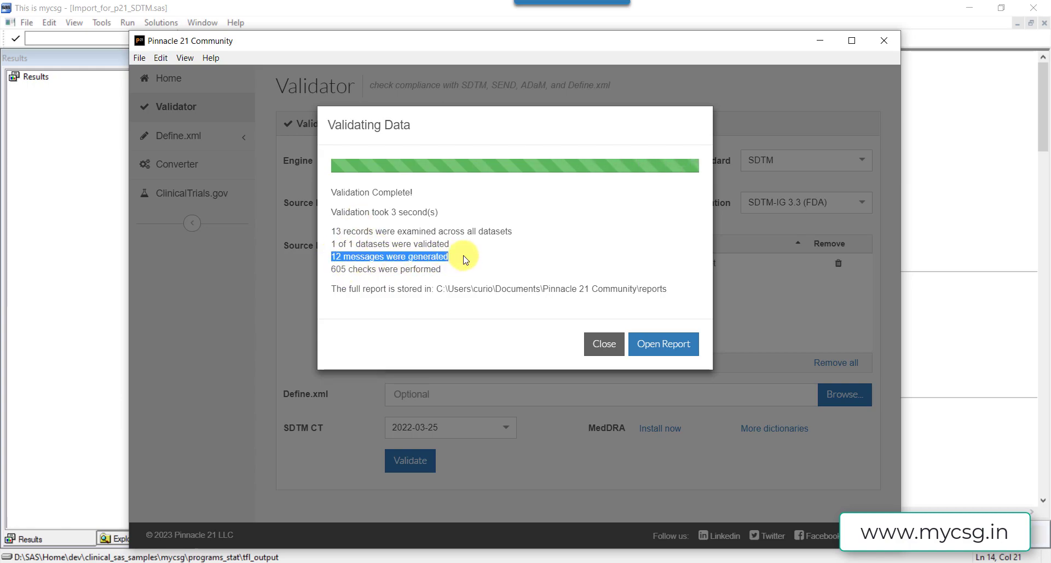
pyautogui.click(666, 348)
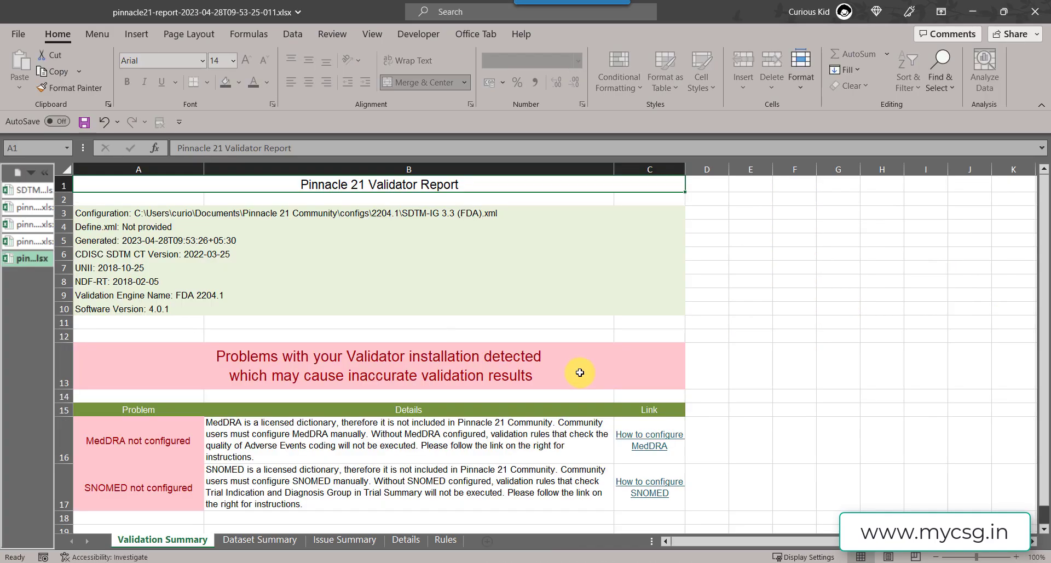
# Step: Open the re-validated report's Details sheet, where LB lists only SD0055 and SD1149
pyautogui.scroll(-2, 422, 495)
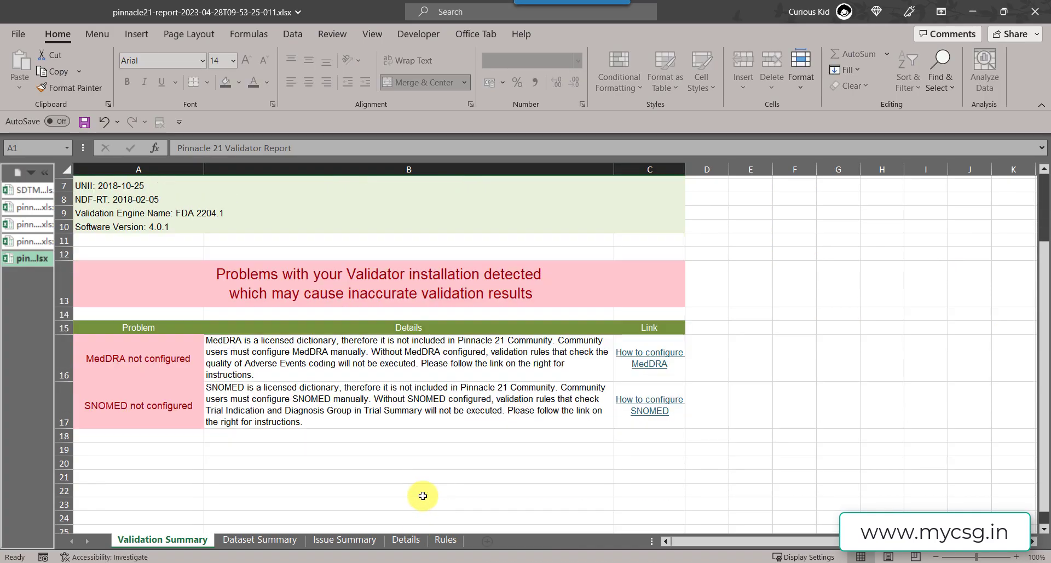
pyautogui.click(406, 539)
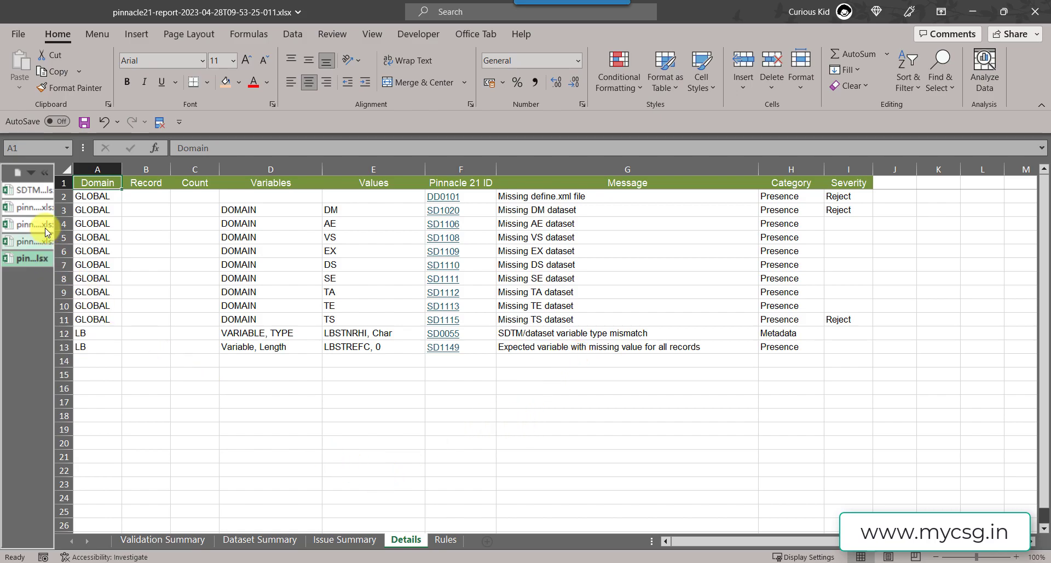
# Step: Return to the earlier report's Details sheet still showing SD0040 and SD1043 for comparison
pyautogui.click(33, 214)
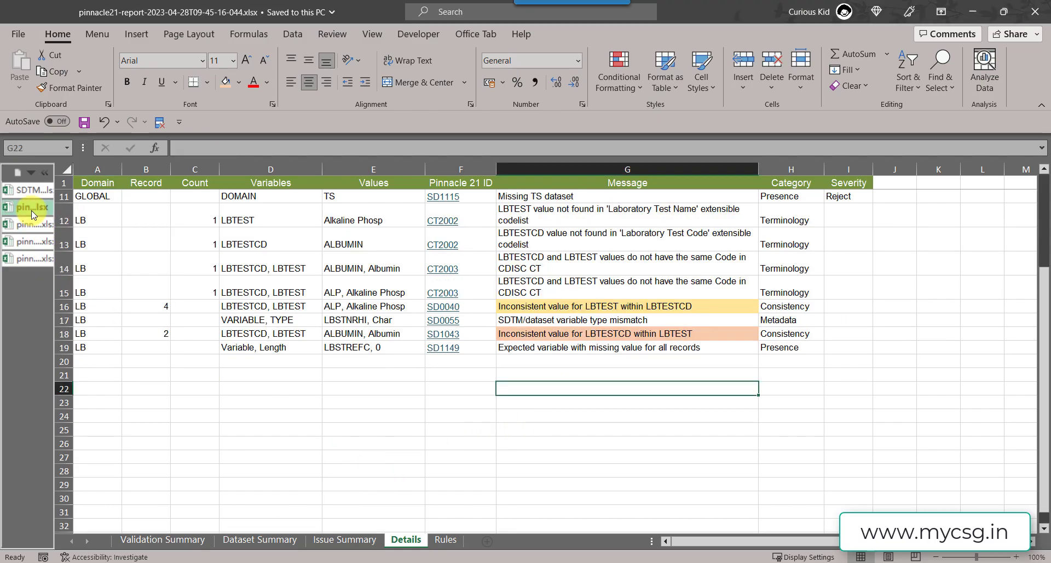
pyautogui.scroll(1, 386, 337)
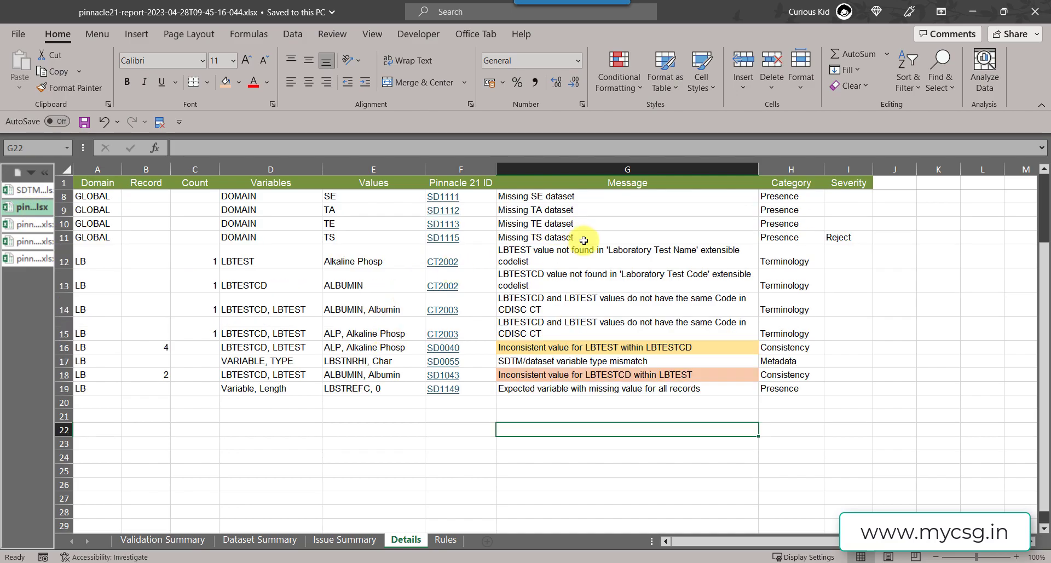